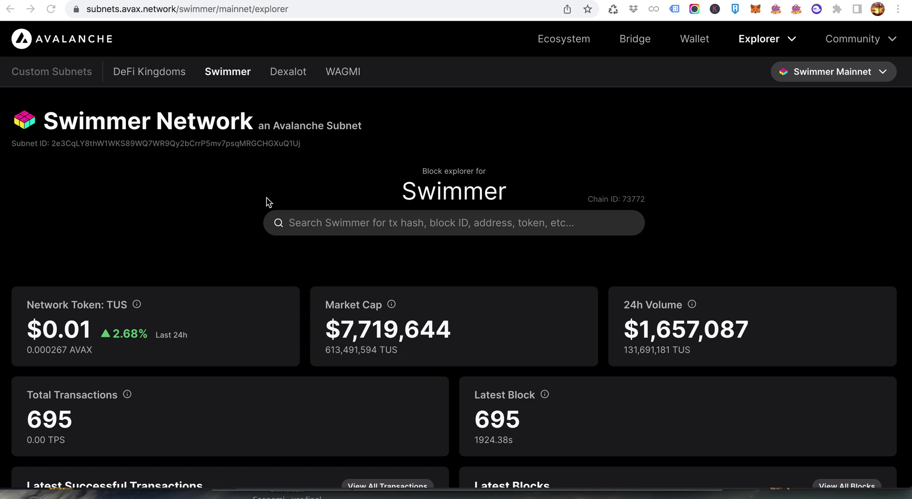
pyautogui.scroll(-1, 288, 183)
pyautogui.scroll(-3, 288, 183)
pyautogui.scroll(-3, 288, 183)
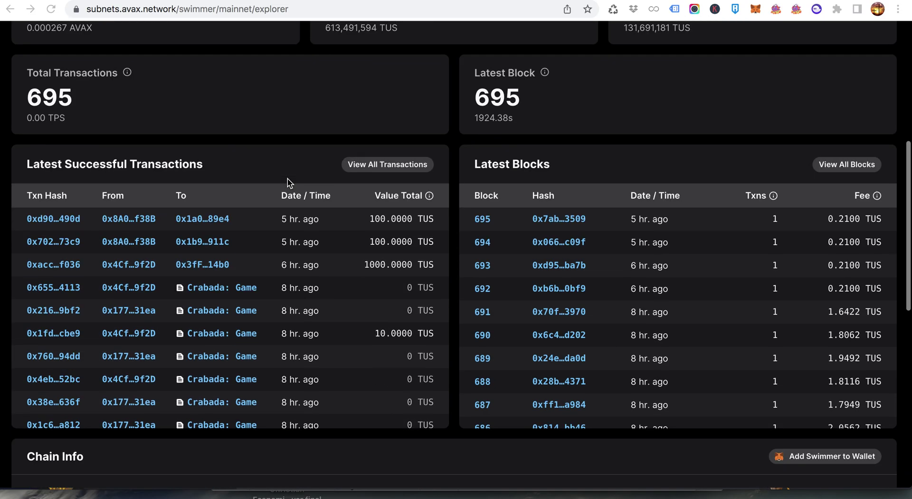
pyautogui.scroll(-3, 288, 183)
pyautogui.scroll(-1, 288, 183)
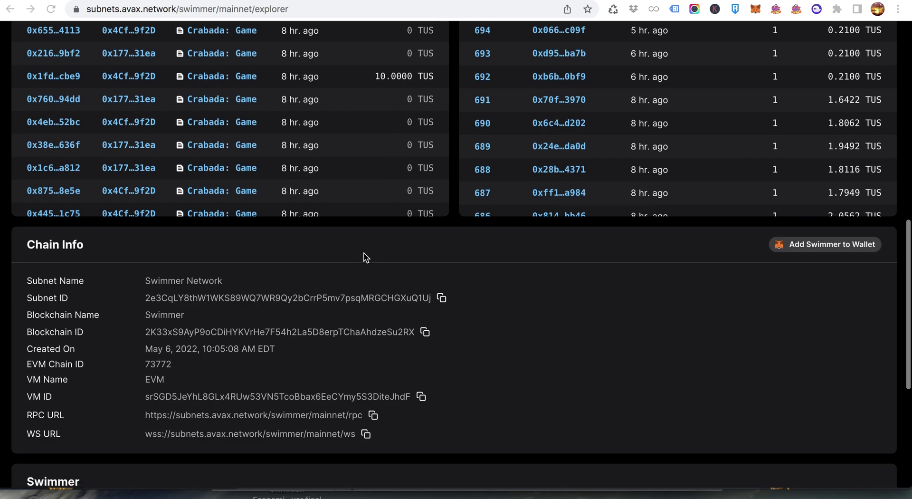
pyautogui.scroll(-3, 363, 255)
pyautogui.scroll(-1, 363, 256)
pyautogui.scroll(-1, 364, 257)
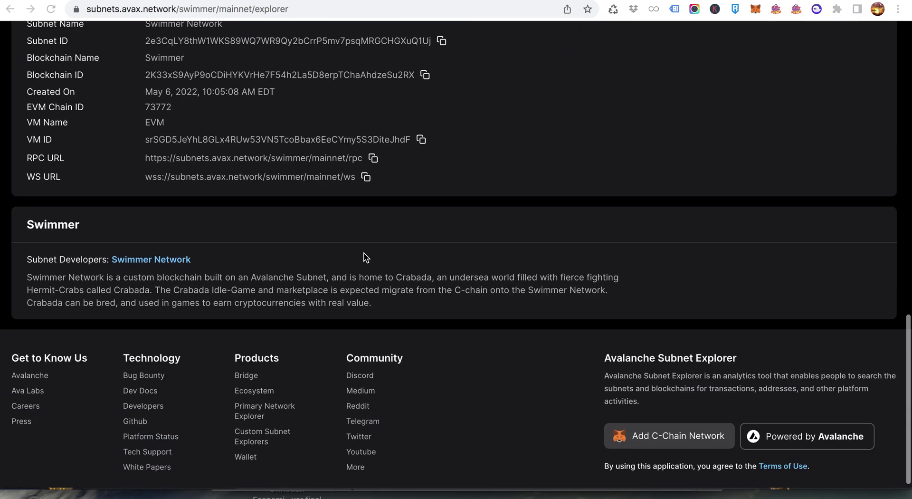
pyautogui.scroll(5, 364, 257)
pyautogui.scroll(1, 364, 256)
pyautogui.scroll(3, 365, 256)
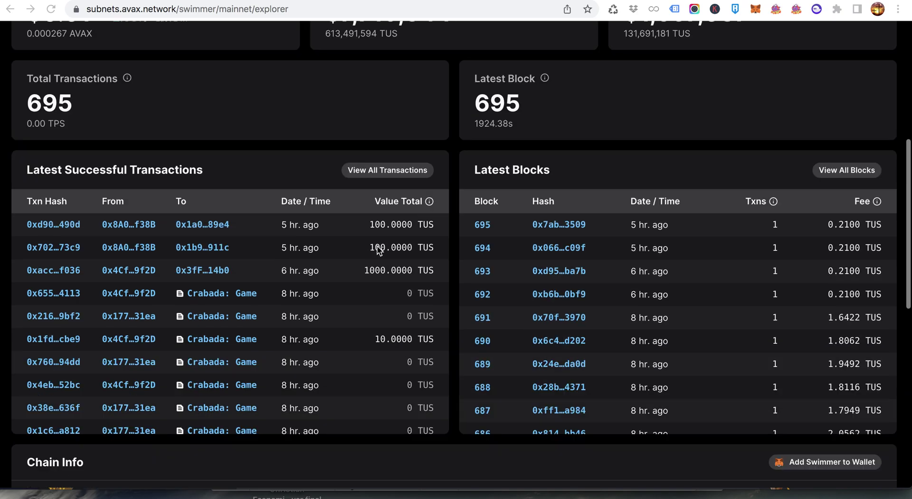
pyautogui.scroll(1, 414, 214)
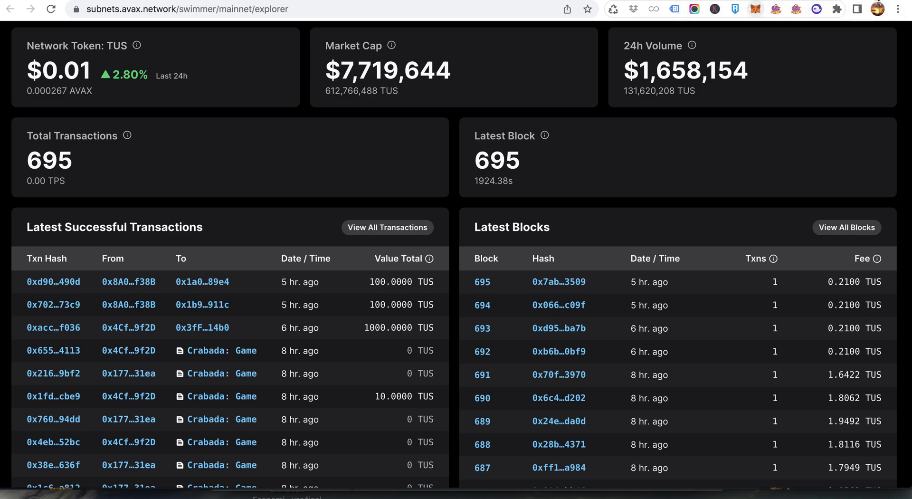
# Step: Switch MetaMask from Binance Smart Chain to Avalanche Network, confirm the 0.1101 AVAX balance, then close the wallet
pyautogui.click(755, 9)
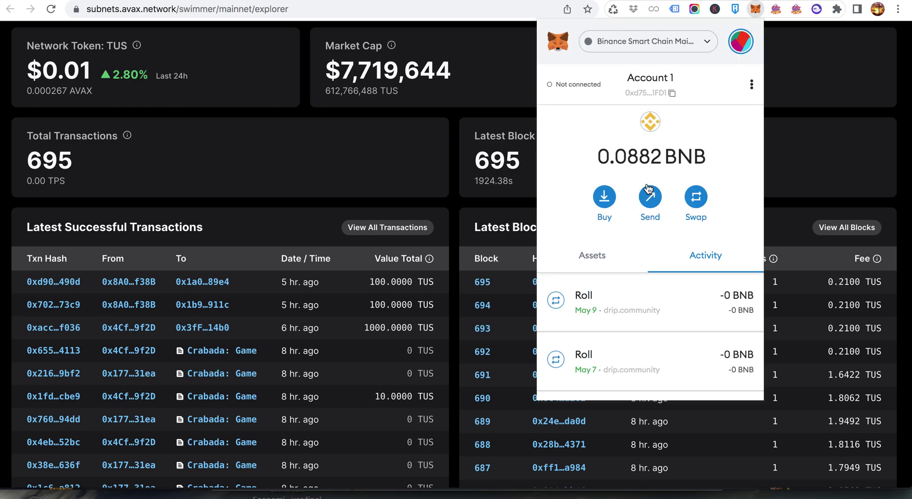
pyautogui.click(706, 47)
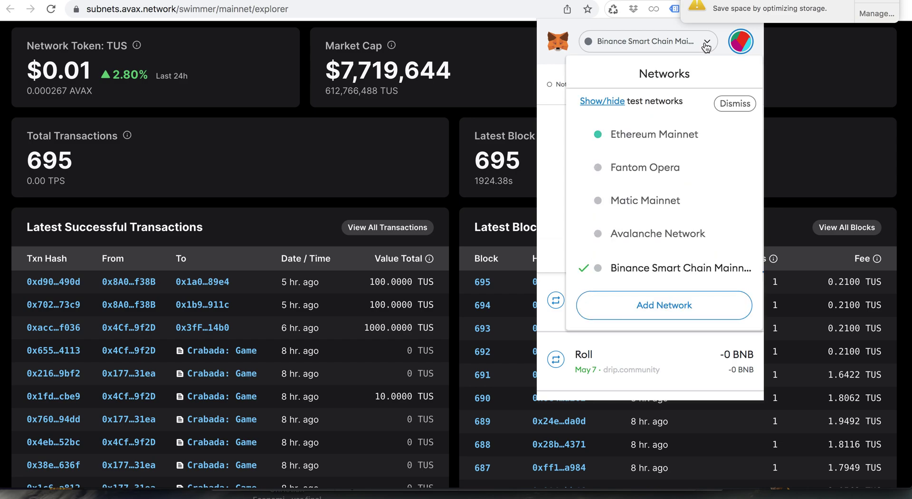
pyautogui.click(652, 234)
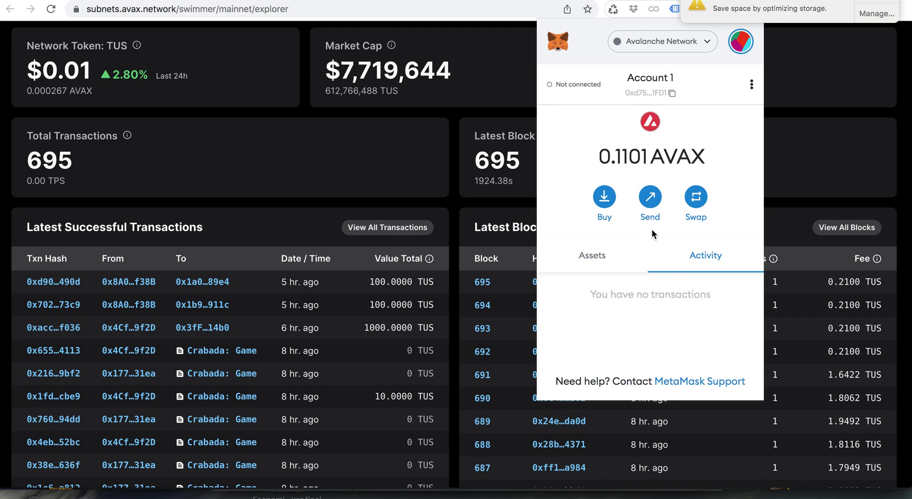
pyautogui.click(596, 258)
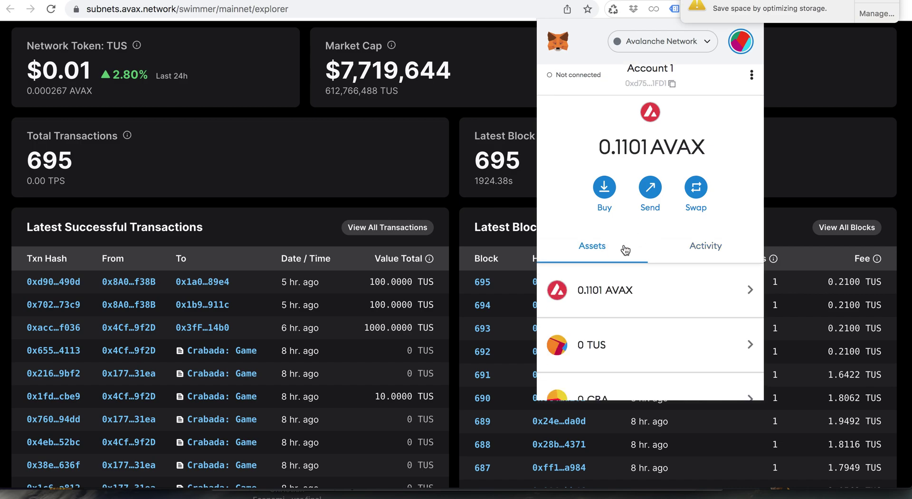
pyautogui.click(442, 116)
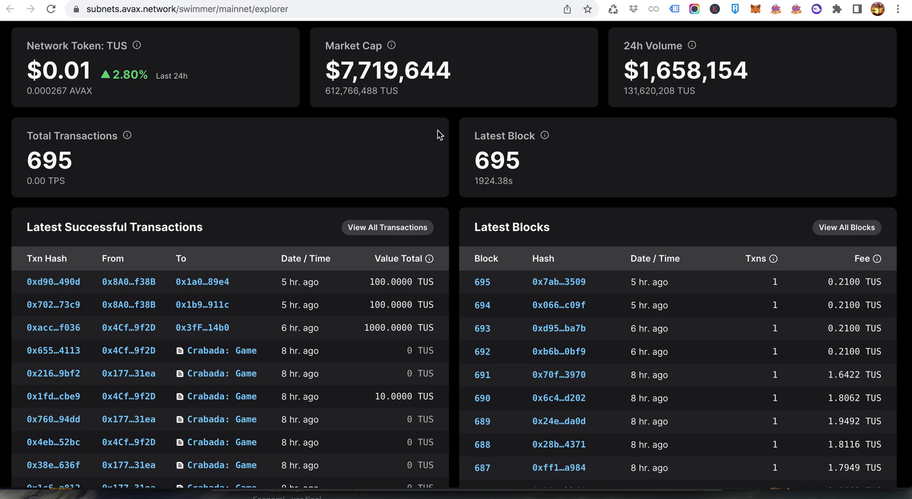
# Step: Scroll through the Swimmer explorer dashboard and reload the page
pyautogui.scroll(1, 438, 132)
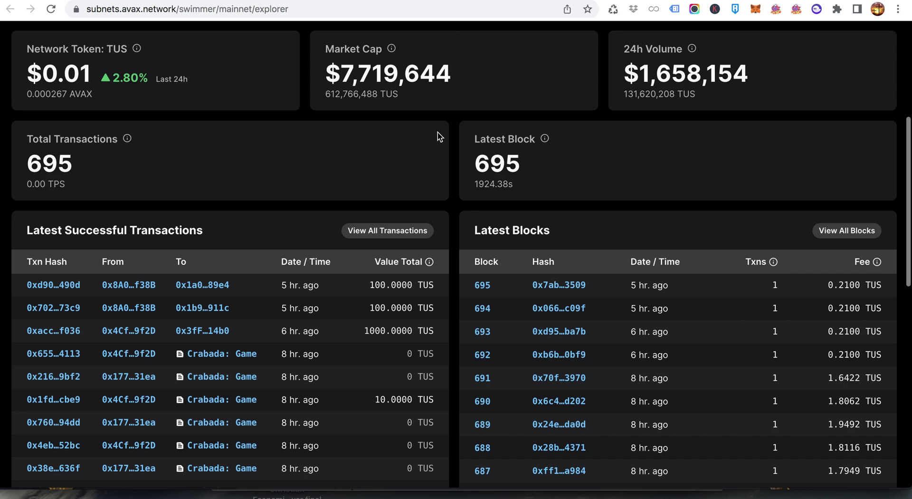
pyautogui.scroll(1, 444, 145)
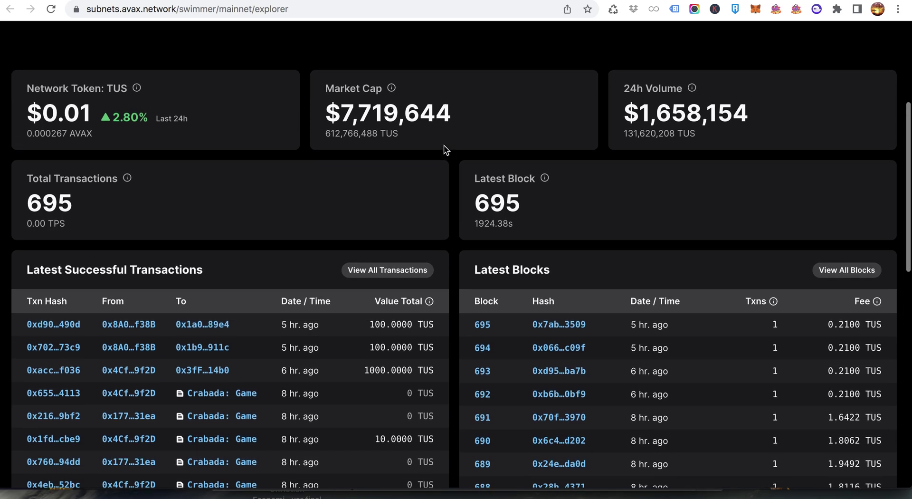
pyautogui.scroll(-1, 443, 145)
pyautogui.scroll(-1, 443, 145)
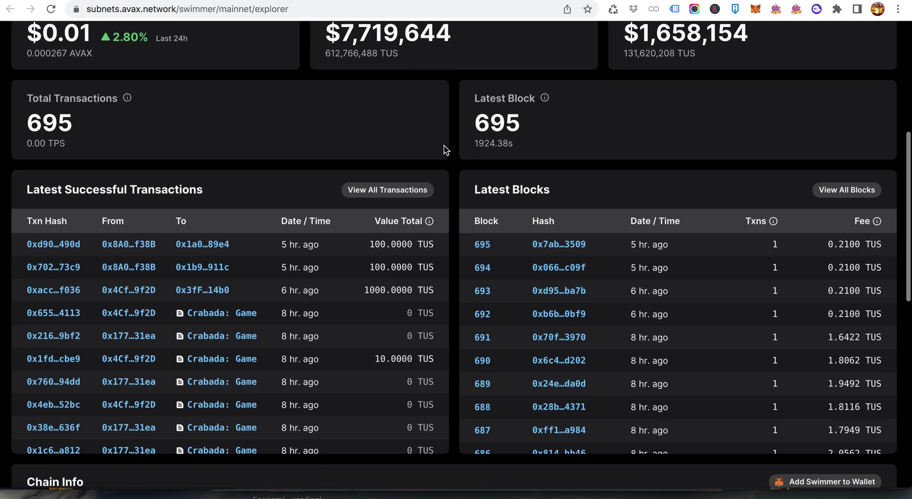
pyautogui.scroll(-1, 443, 145)
pyautogui.scroll(-2, 444, 144)
pyautogui.scroll(-3, 443, 145)
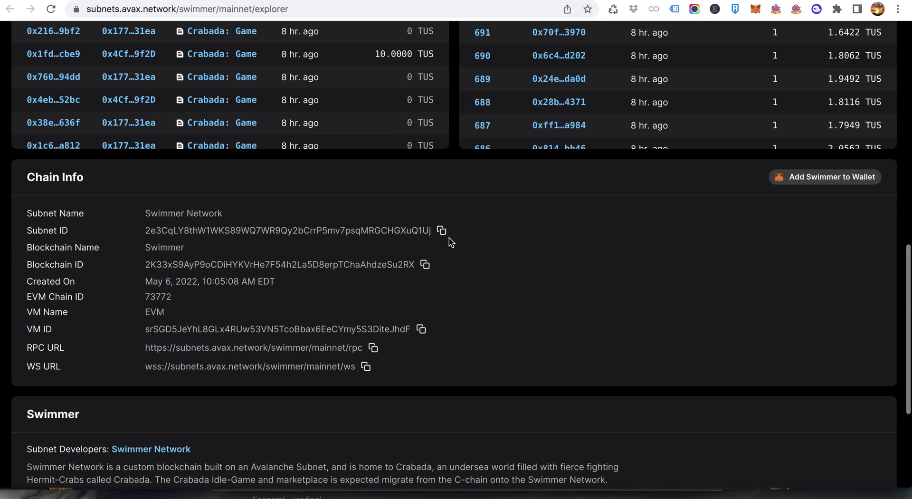
pyautogui.scroll(-3, 470, 232)
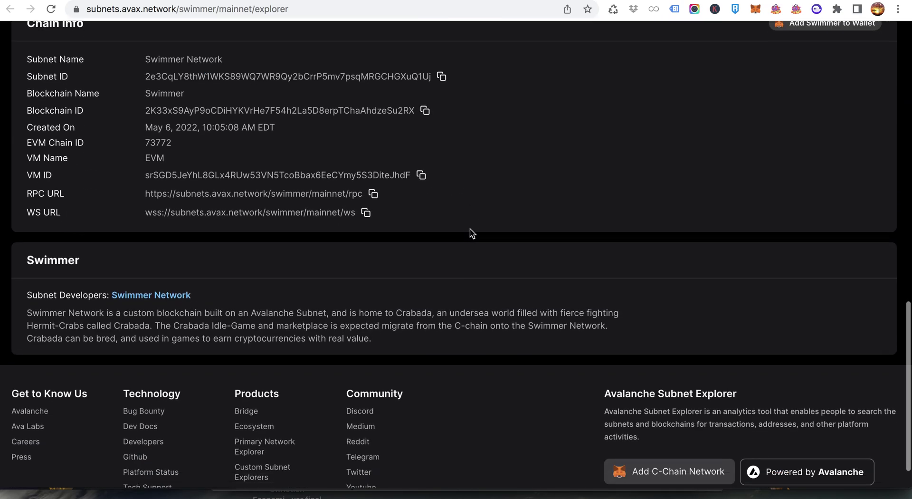
pyautogui.scroll(1, 470, 232)
pyautogui.scroll(6, 470, 232)
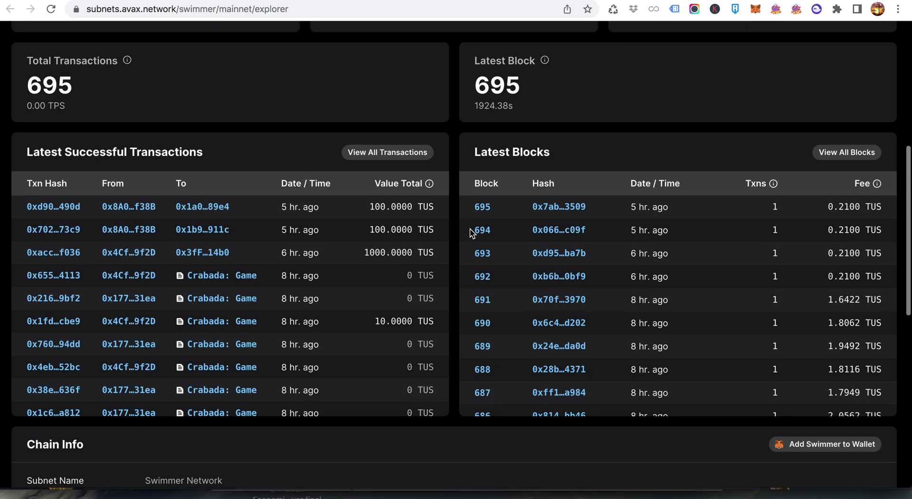
pyautogui.click(50, 9)
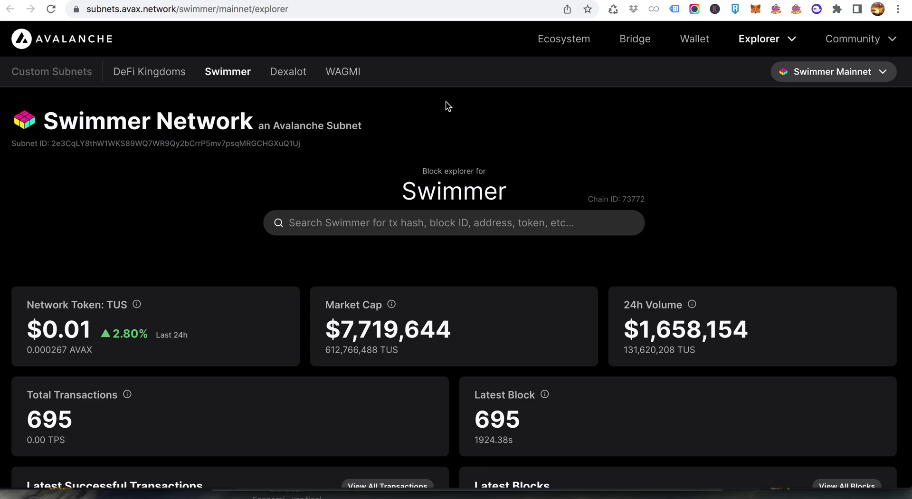
# Step: Scroll to the Swimmer Chain Info section (EVM Chain ID 73772) and choose 'Add Swimmer to Wallet'
pyautogui.scroll(-1, 446, 105)
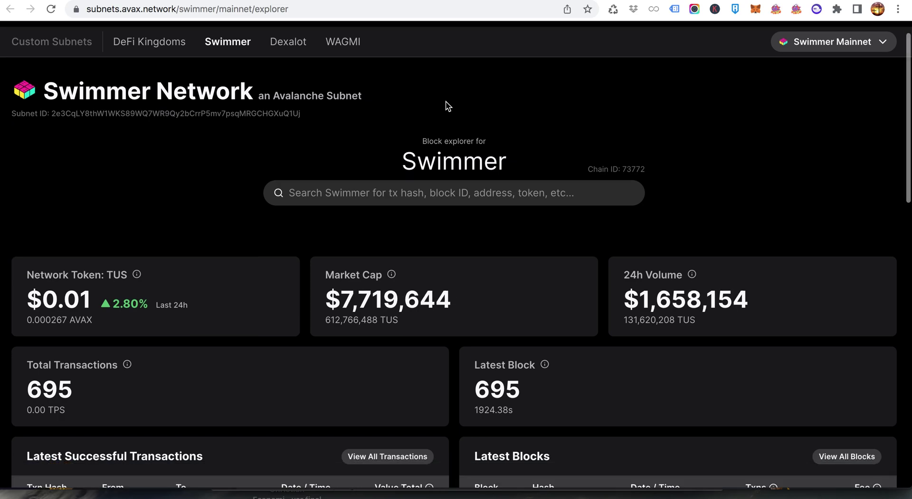
pyautogui.scroll(-2, 480, 126)
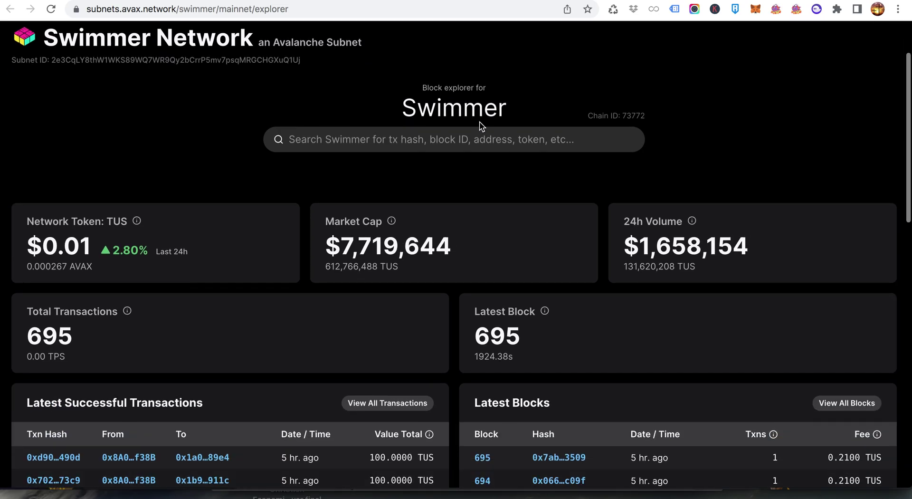
pyautogui.scroll(-3, 479, 125)
pyautogui.scroll(-5, 480, 126)
pyautogui.scroll(-3, 479, 121)
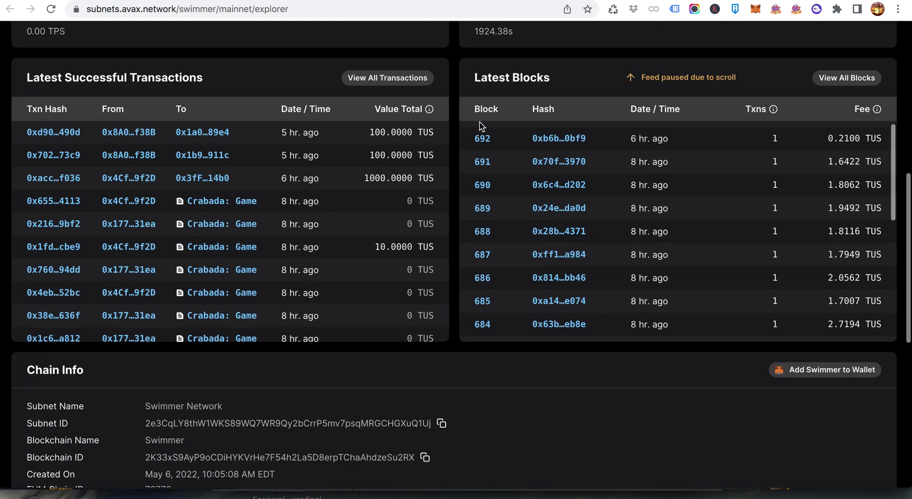
pyautogui.scroll(-2, 480, 121)
pyautogui.scroll(-1, 441, 375)
pyautogui.scroll(-3, 441, 374)
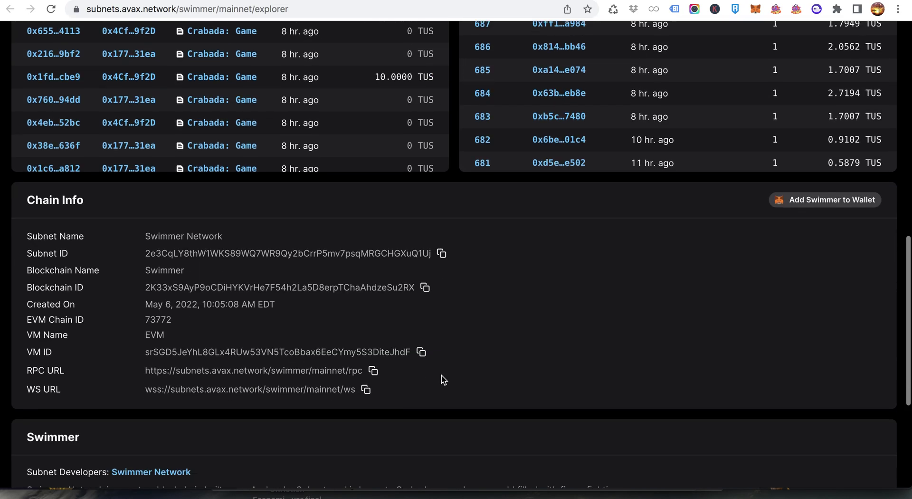
pyautogui.scroll(-1, 441, 374)
pyautogui.scroll(-1, 441, 374)
pyautogui.scroll(-1, 441, 375)
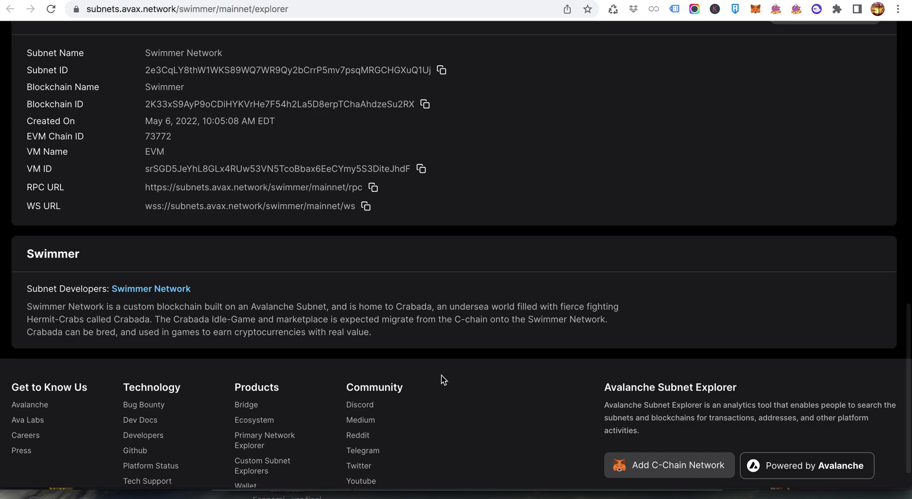
pyautogui.scroll(-2, 441, 374)
pyautogui.scroll(5, 440, 375)
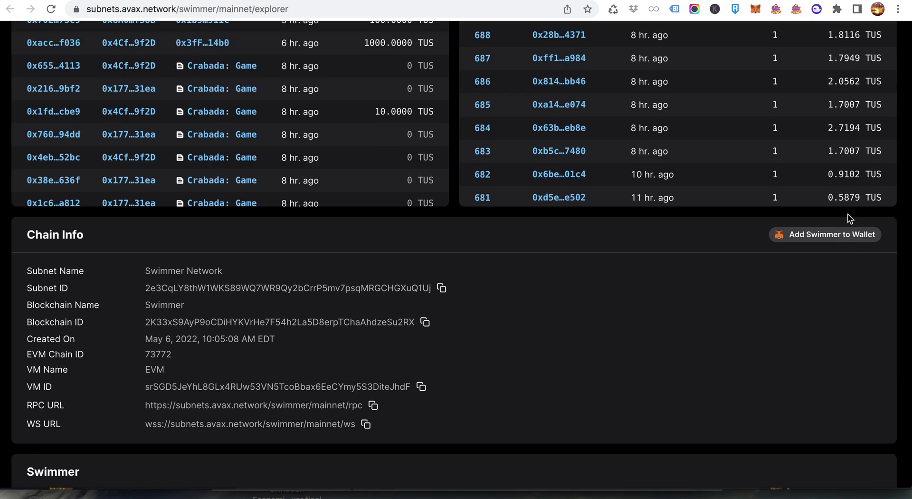
pyautogui.click(807, 235)
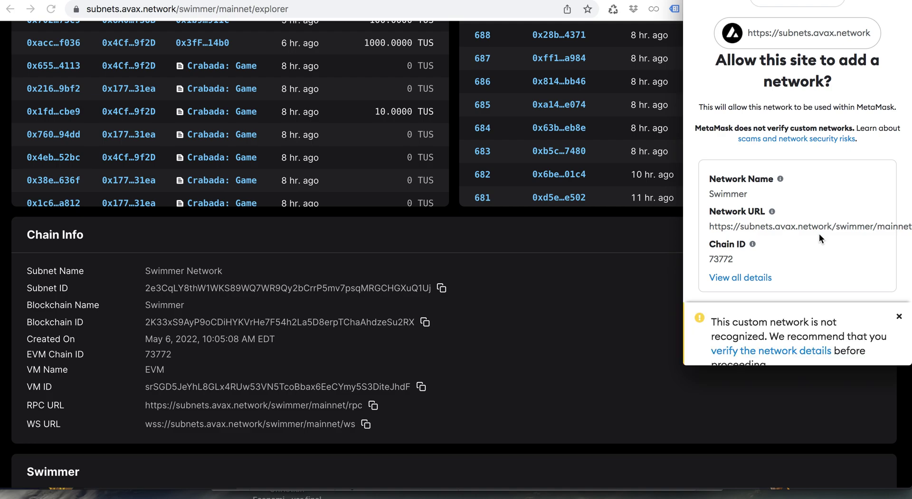
# Step: Approve adding the Swimmer network (chain ID 73772) to MetaMask and switch the wallet to it
pyautogui.scroll(-1, 819, 235)
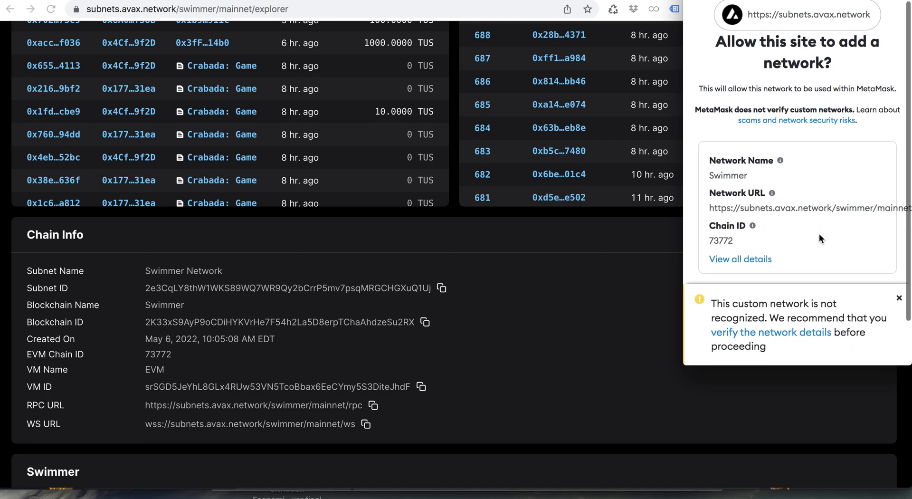
pyautogui.scroll(-3, 818, 233)
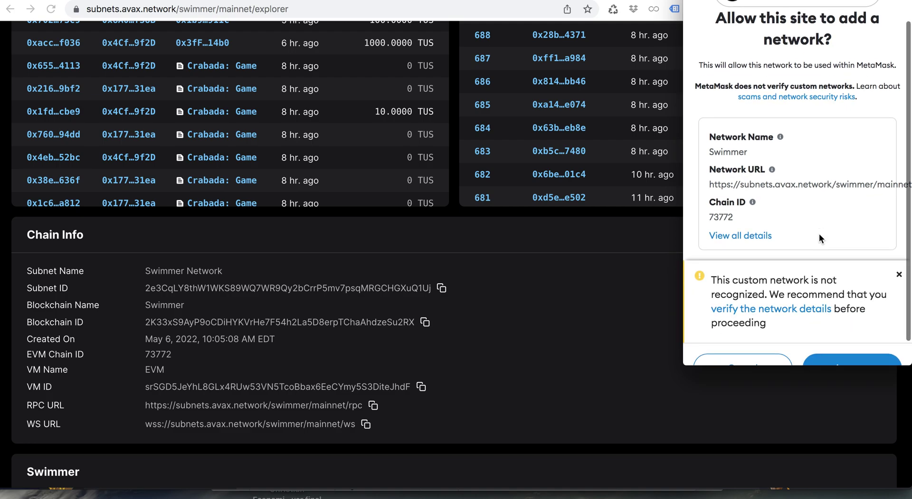
pyautogui.click(836, 345)
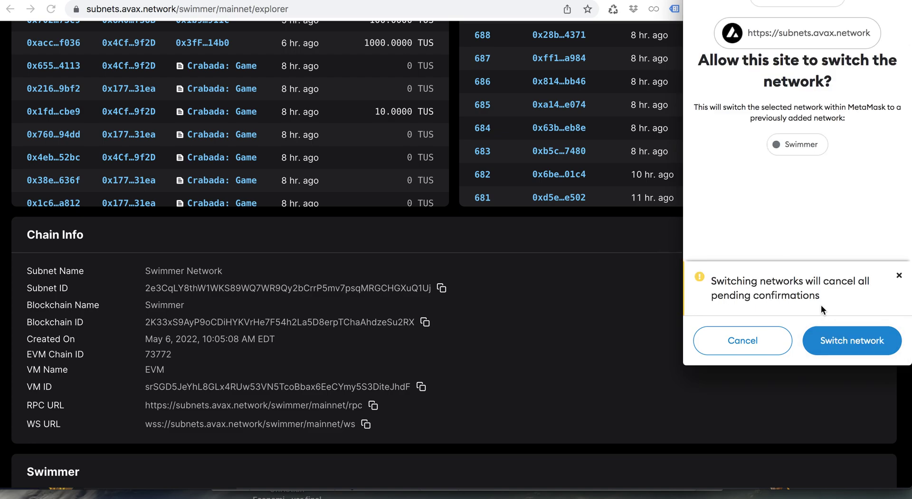
pyautogui.click(828, 349)
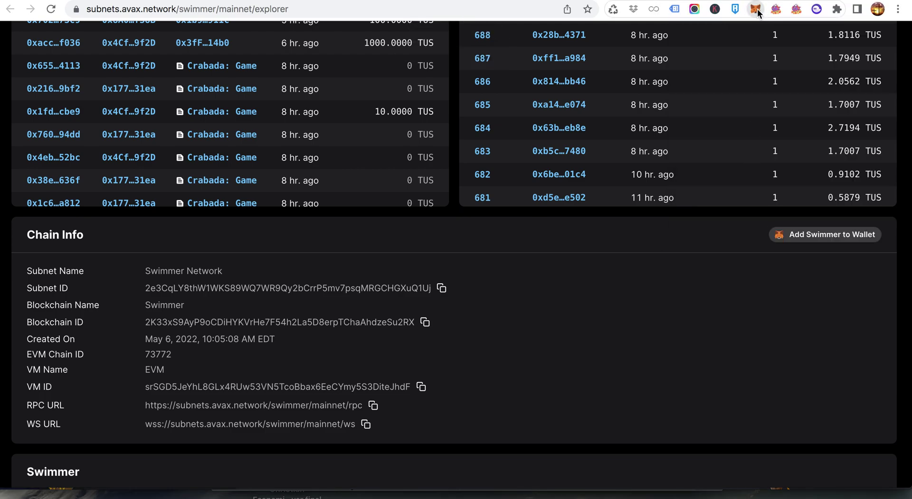
pyautogui.click(755, 8)
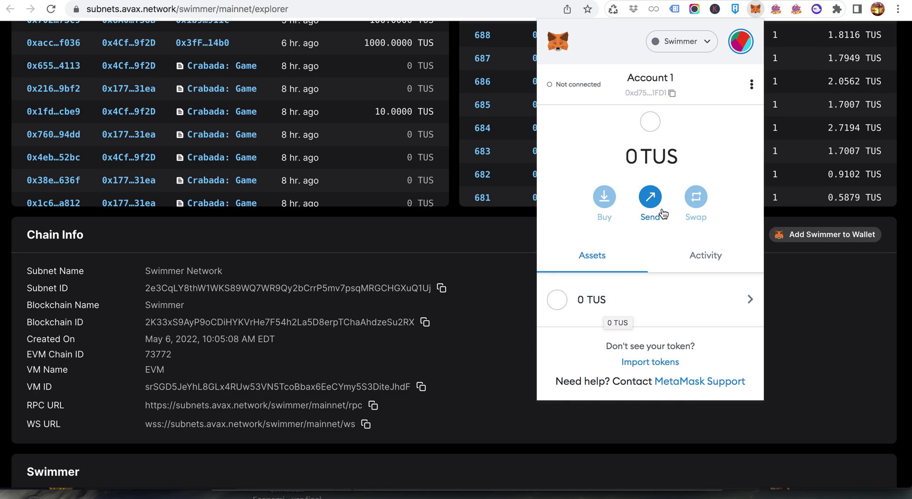
pyautogui.click(702, 41)
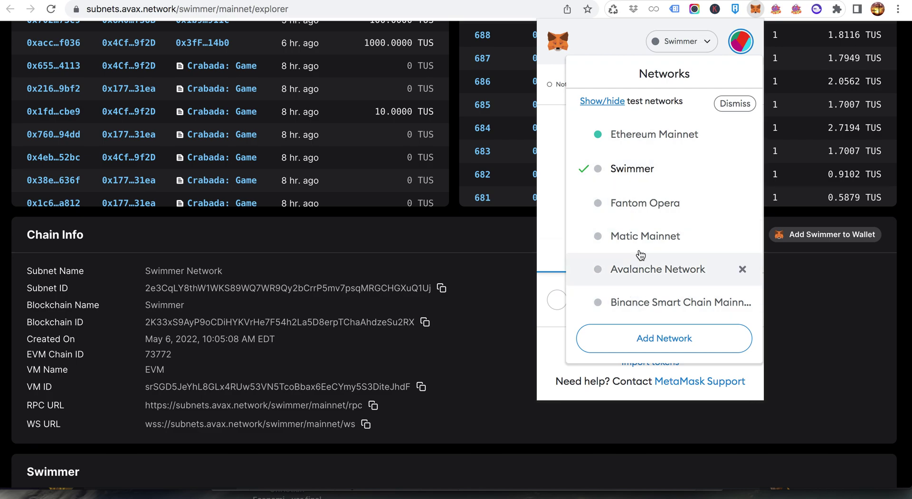
pyautogui.click(481, 255)
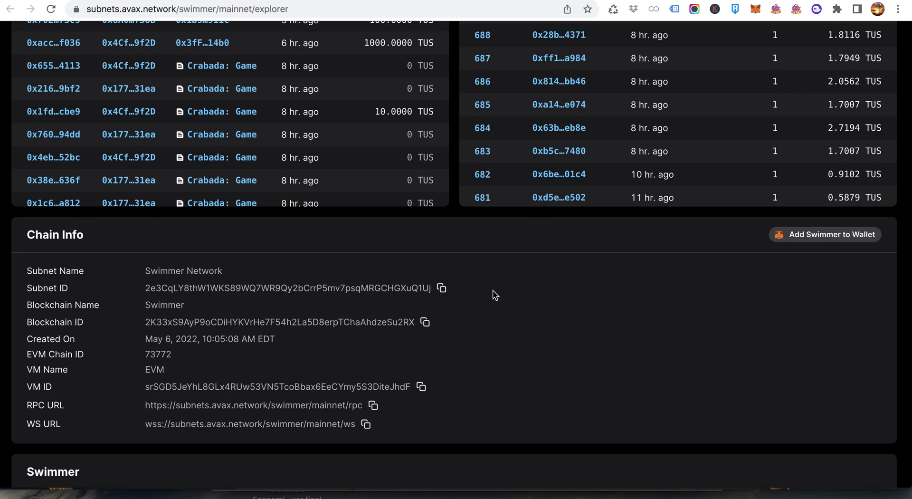
pyautogui.scroll(-1, 494, 295)
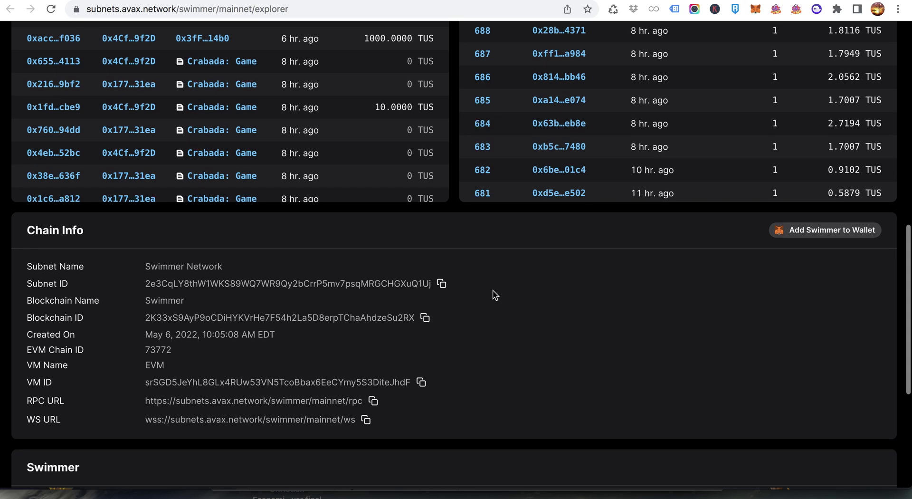
pyautogui.scroll(-3, 492, 290)
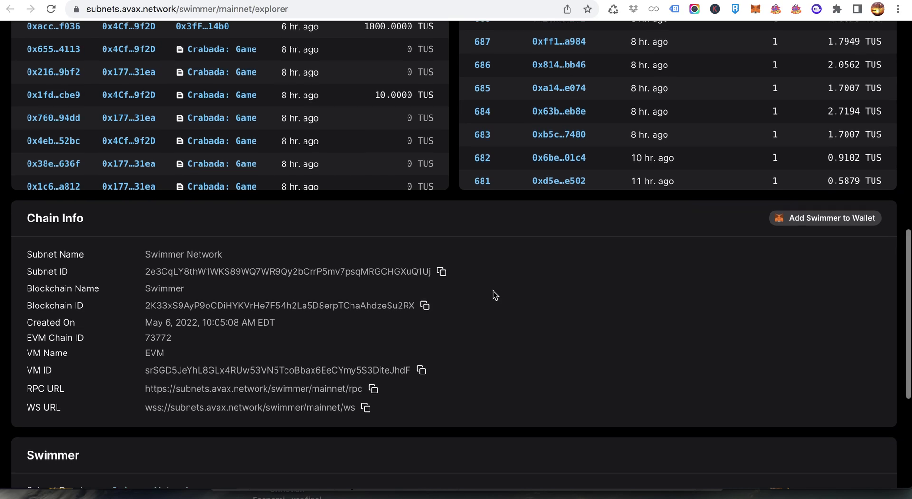
pyautogui.scroll(5, 492, 289)
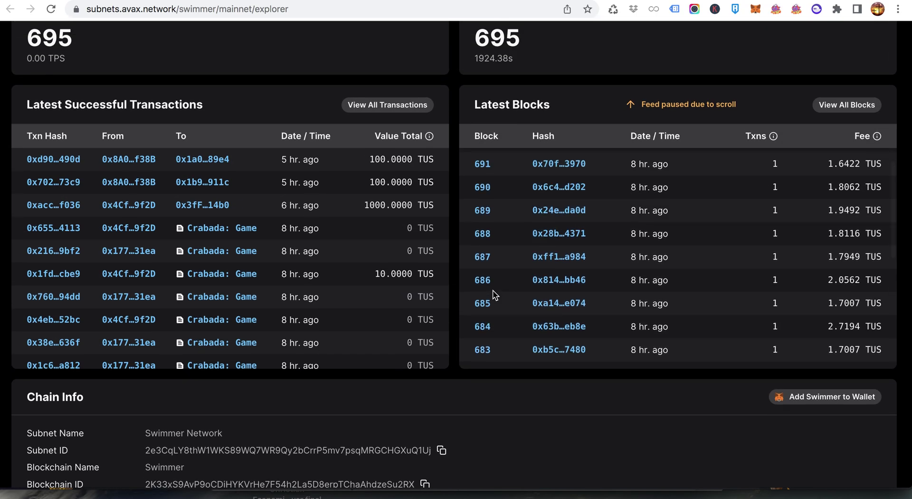
pyautogui.scroll(-1, 475, 411)
pyautogui.scroll(-1, 473, 411)
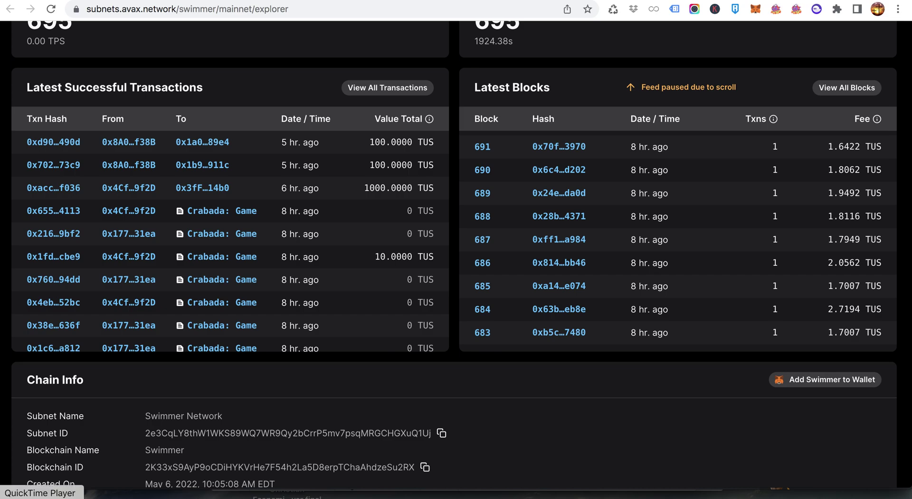
pyautogui.rightClick(43, 496)
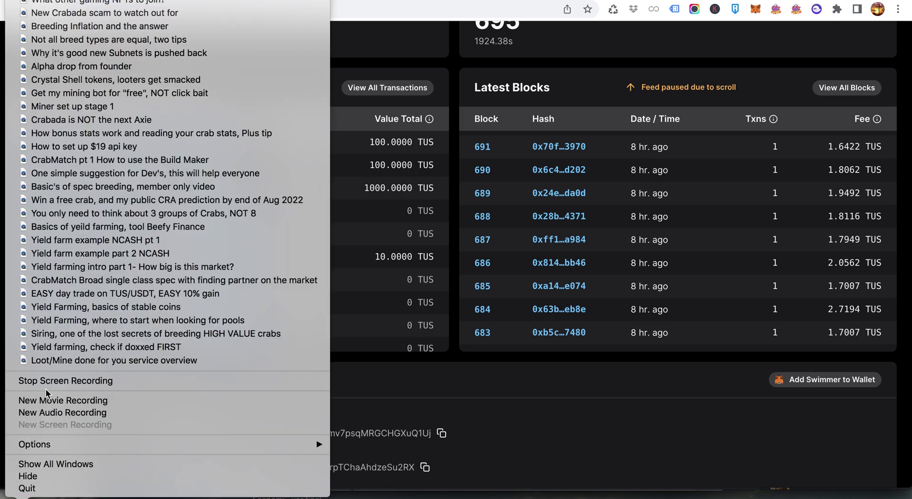